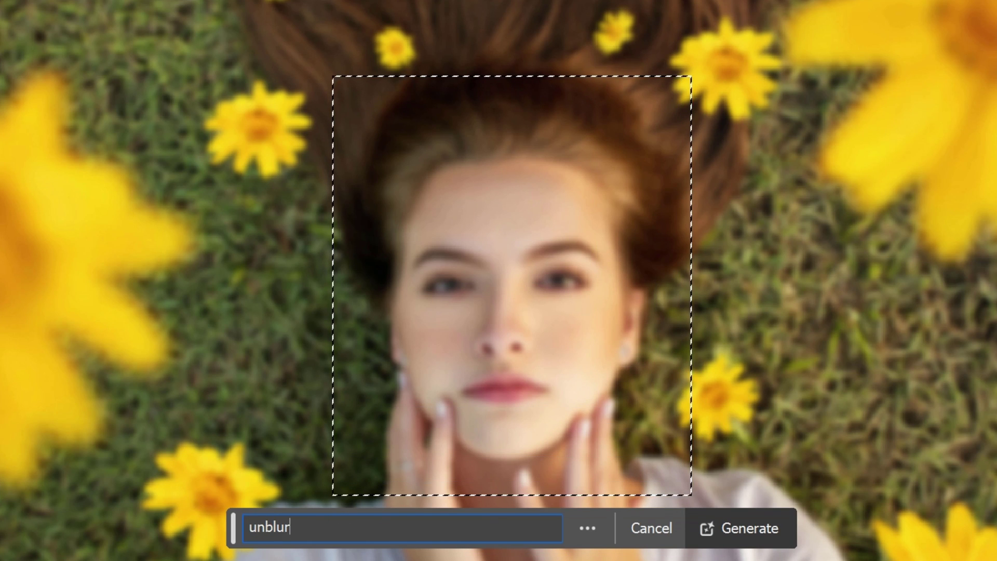
Generate 'unblur face' fills over the marked face and view the second and third variations
click(748, 528)
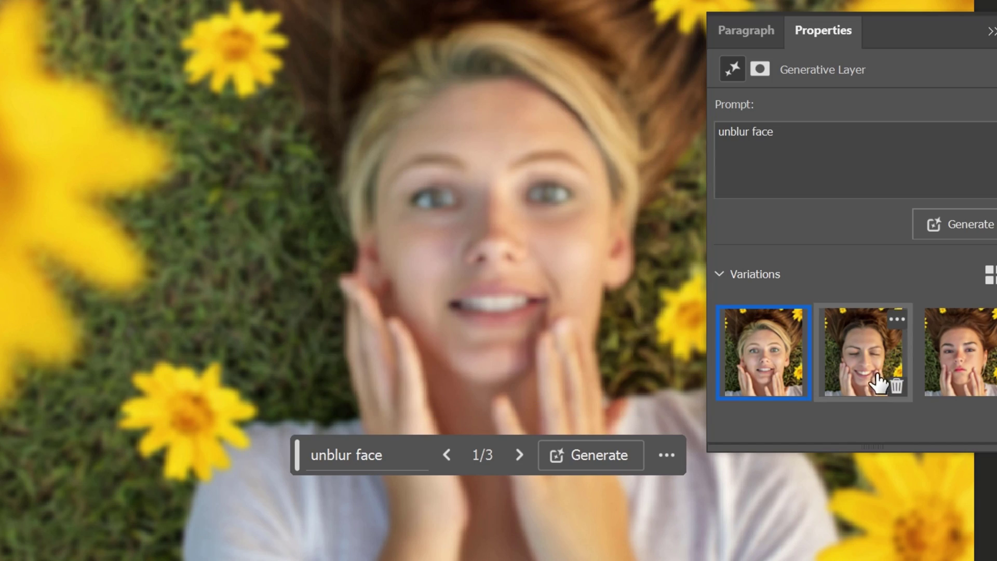
click(880, 380)
click(971, 371)
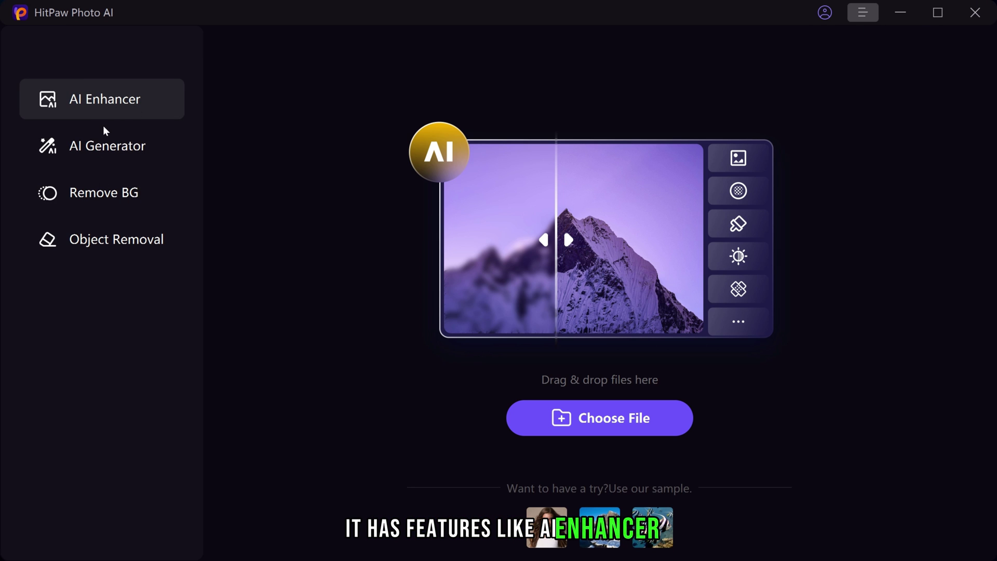
Look through the AI Generator, Remove BG and Object Removal features, then return to AI Enhancer
click(105, 145)
click(102, 203)
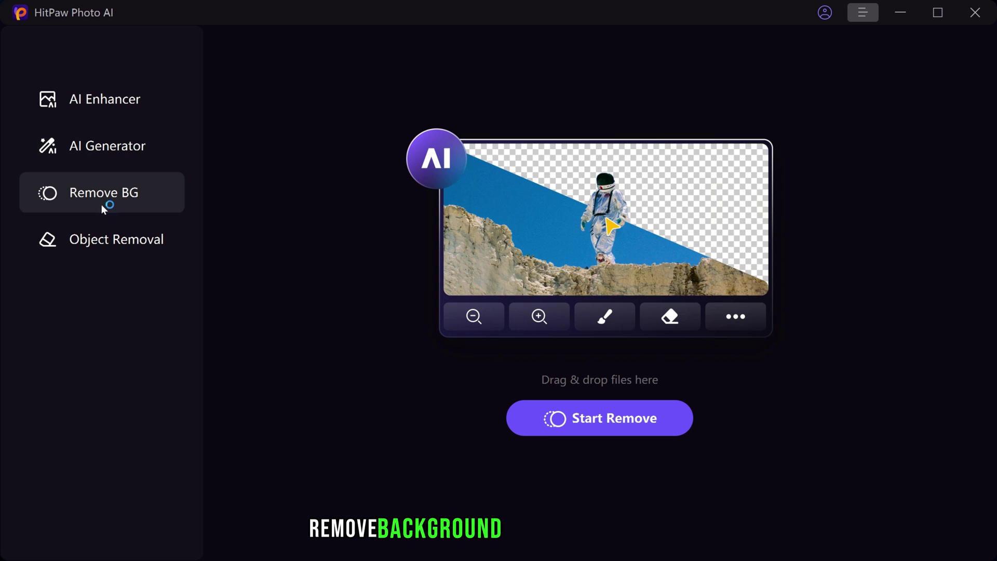
click(104, 239)
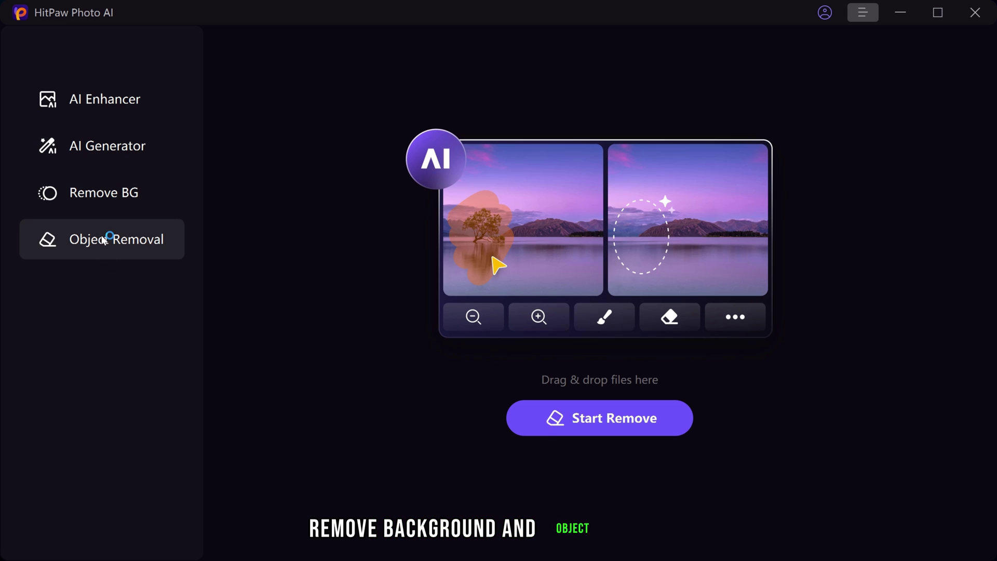
click(116, 100)
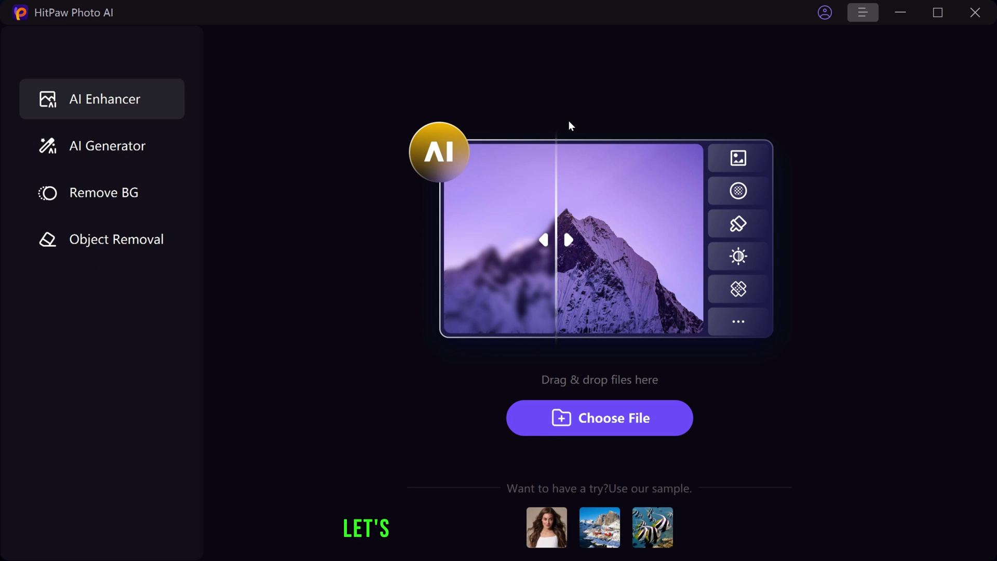
Import the flower portrait pexels-criativithy-1821095 copy into the AI Enhancer
click(597, 417)
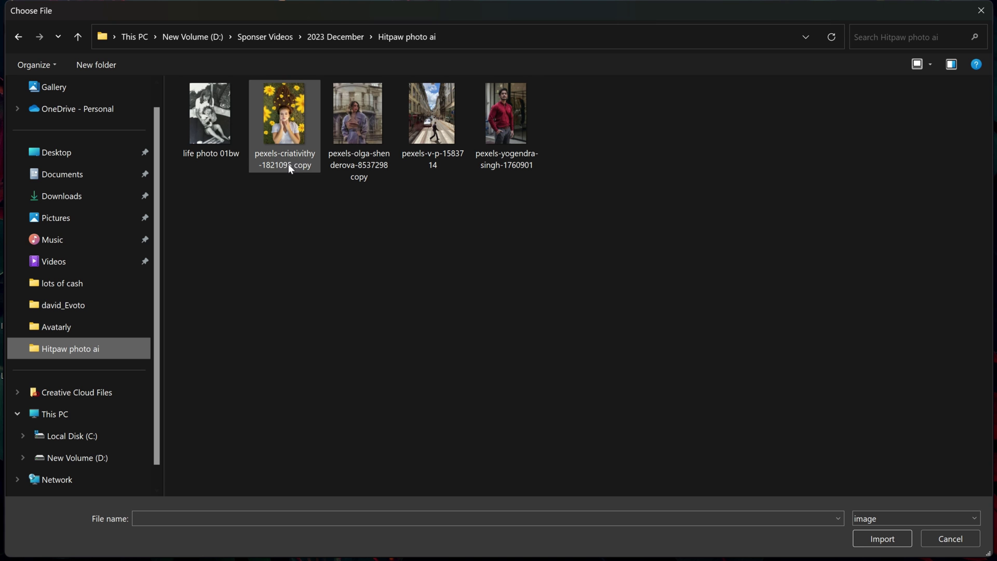
click(289, 138)
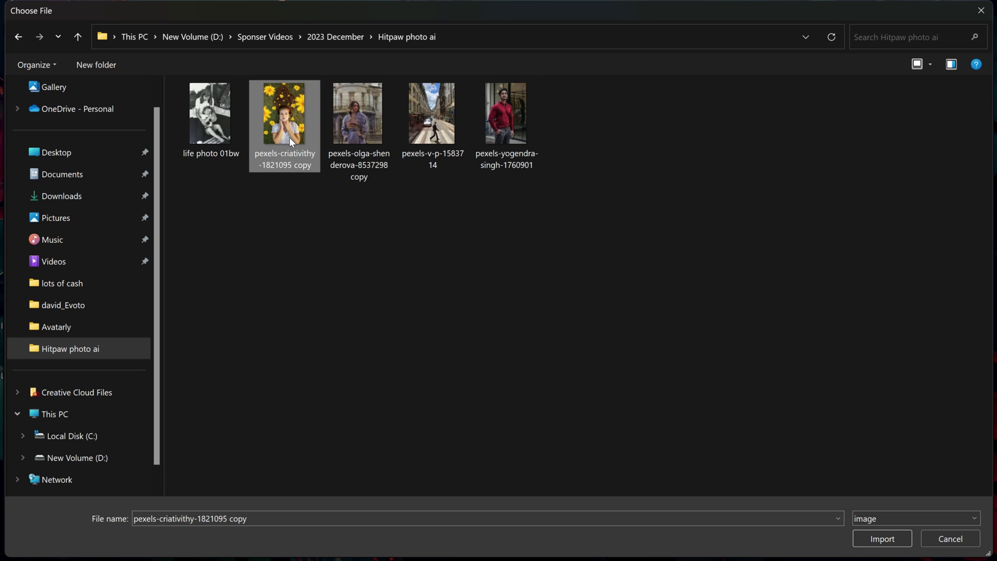
click(861, 535)
Set the Face model to Soft (V2) and output resolution to 400% (2800*4200)
scroll(394, 270, up, 5)
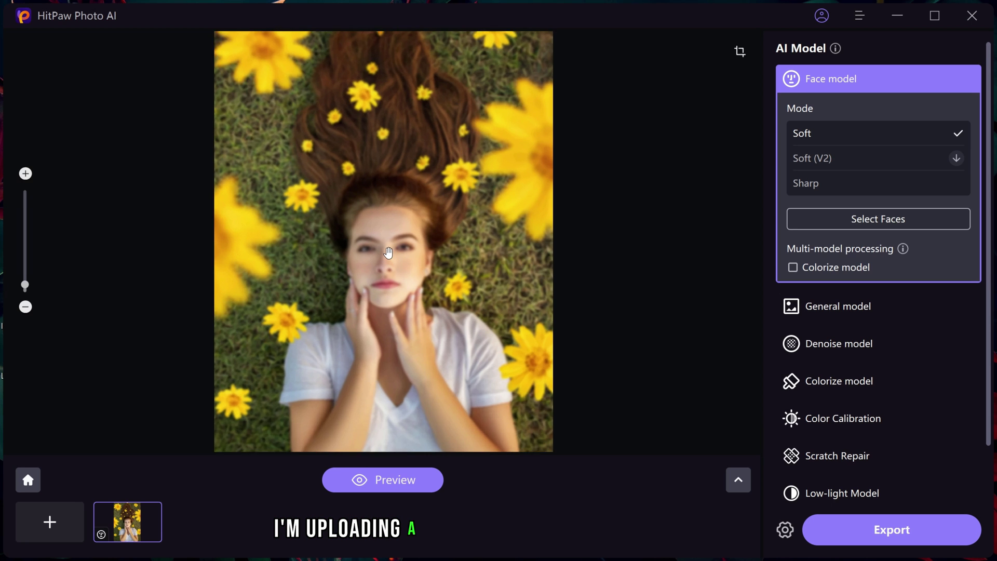
scroll(410, 222, down, 5)
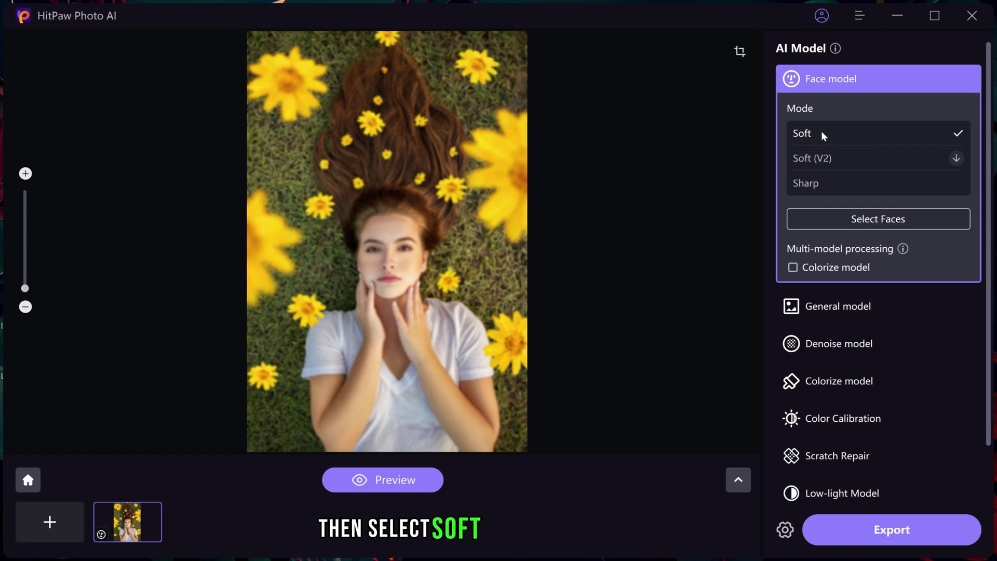
click(863, 161)
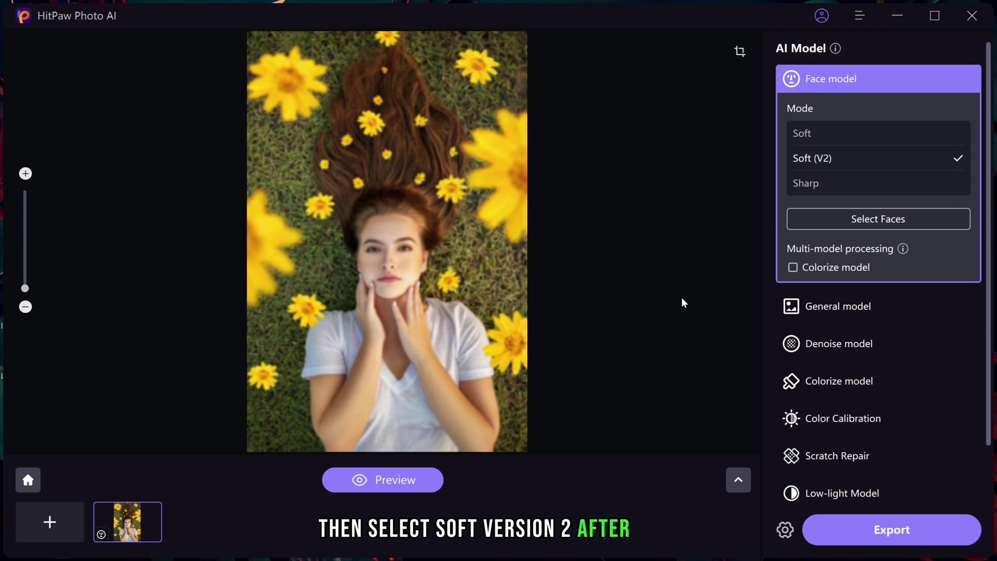
scroll(935, 364, down, 2)
click(968, 493)
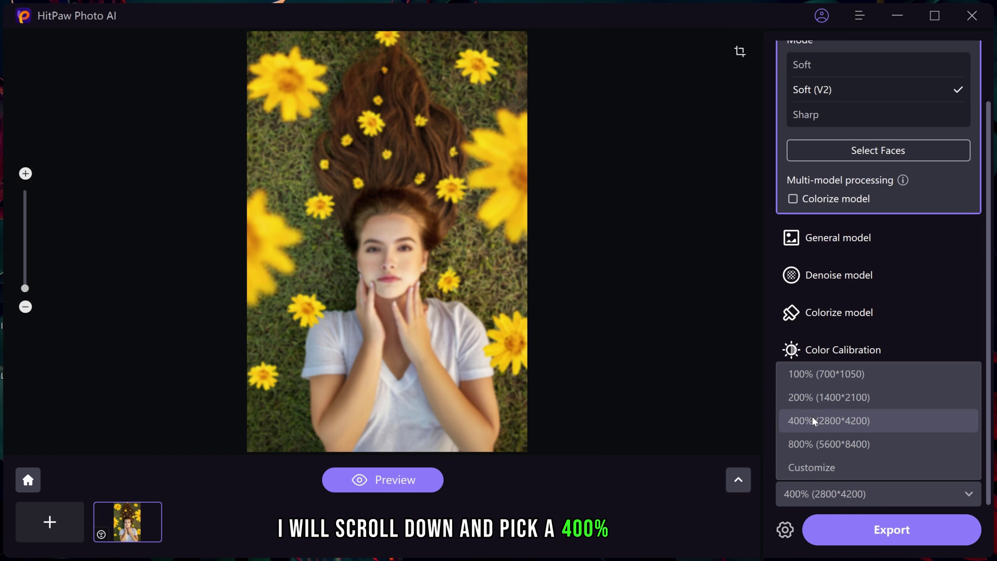
click(851, 420)
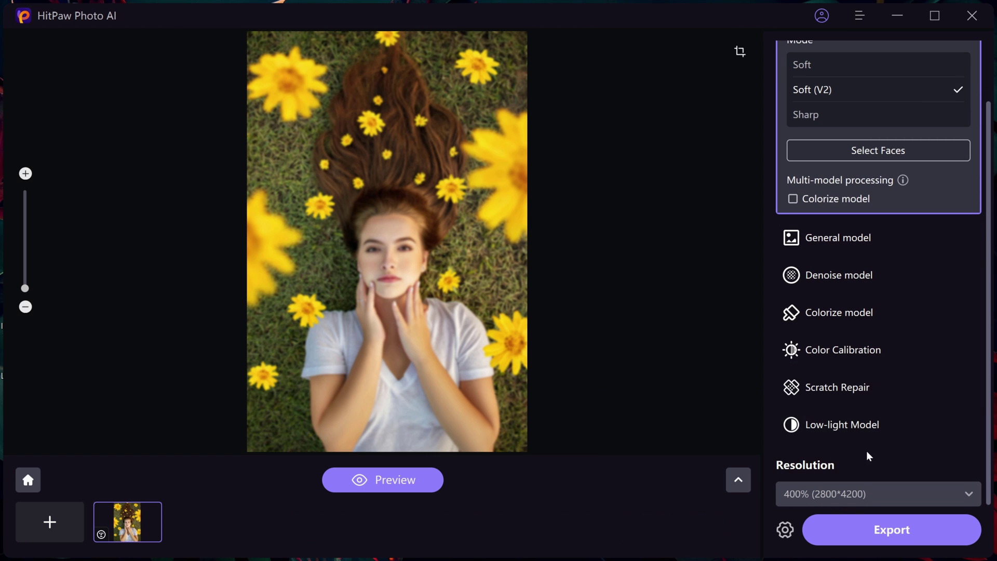
In export settings, enable high resolution acceleration and save to the Hitpaw photo ai folder
click(784, 529)
click(650, 184)
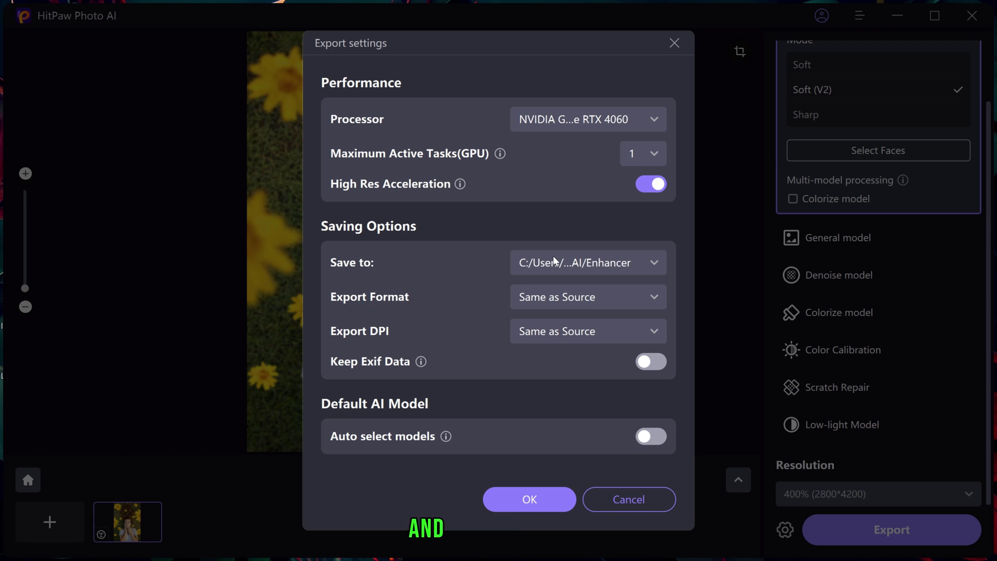
click(587, 263)
click(571, 336)
click(70, 353)
click(876, 538)
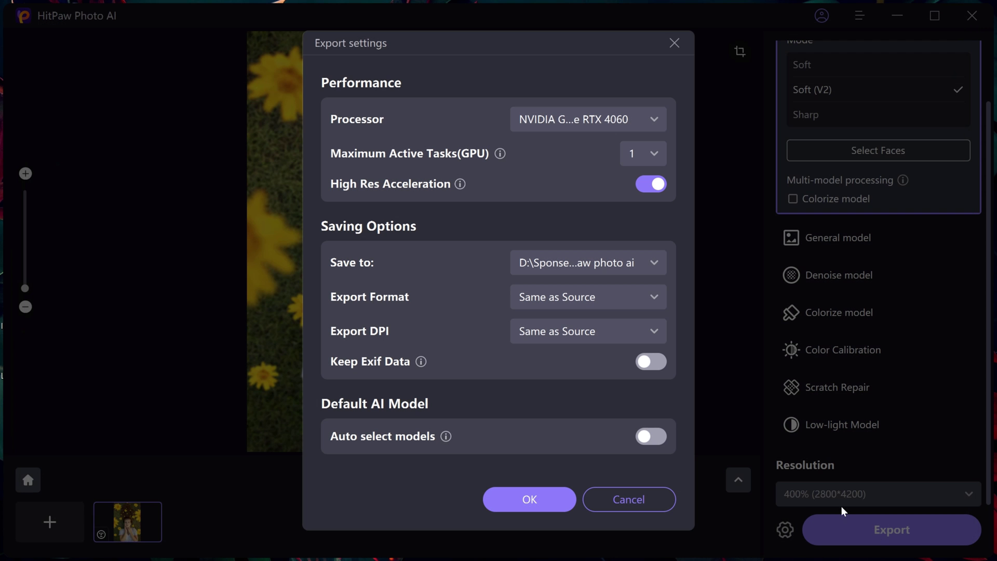
click(551, 502)
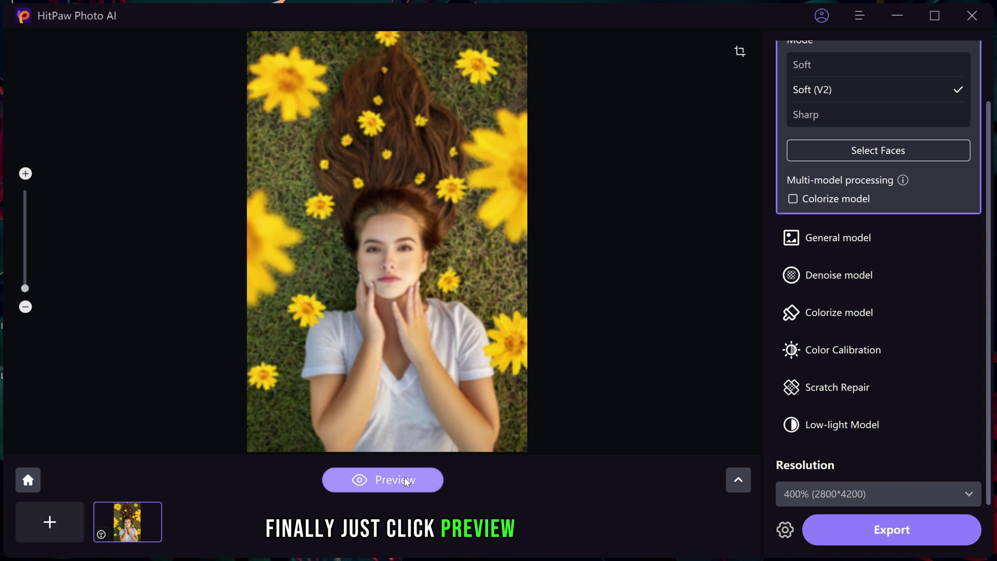
Preview the restored face and zoom and pan to compare it with the original
click(382, 479)
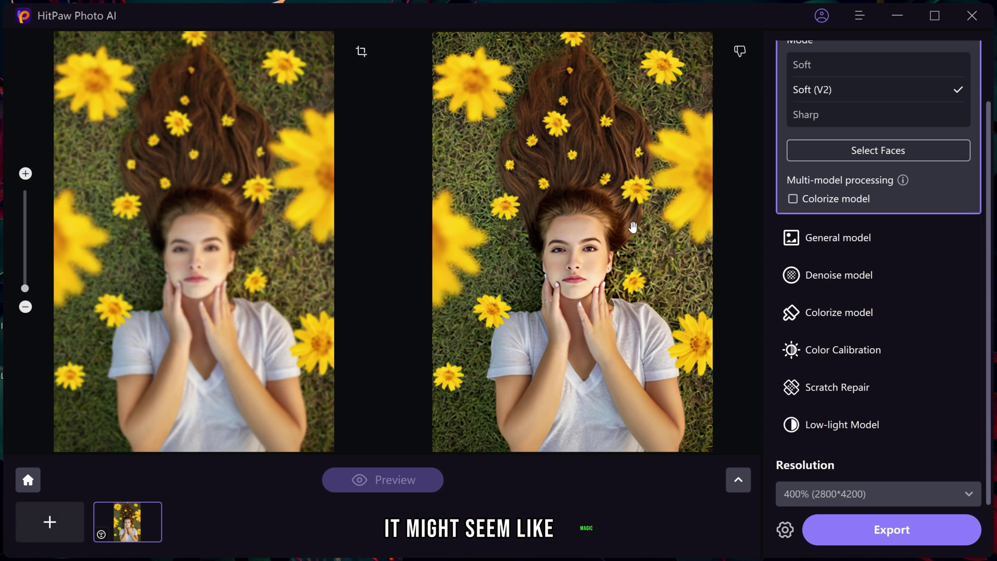
scroll(633, 227, up, 3)
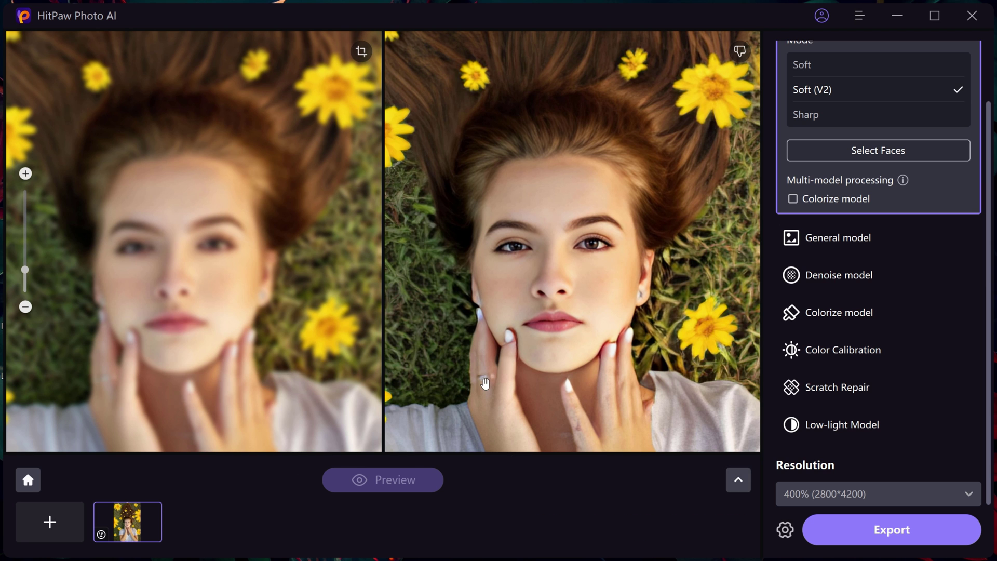
scroll(523, 347, up, 2)
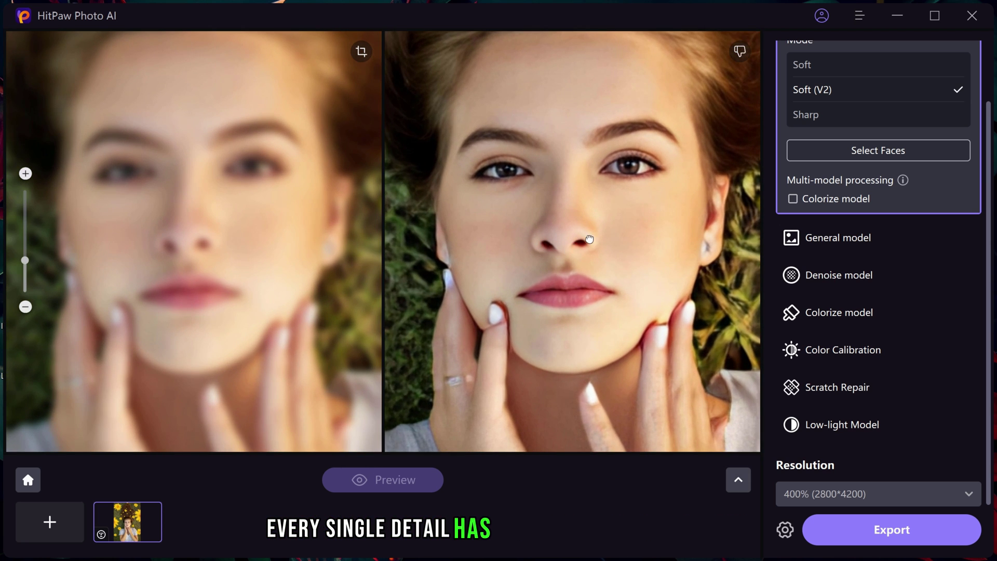
drag(589, 239, 577, 257)
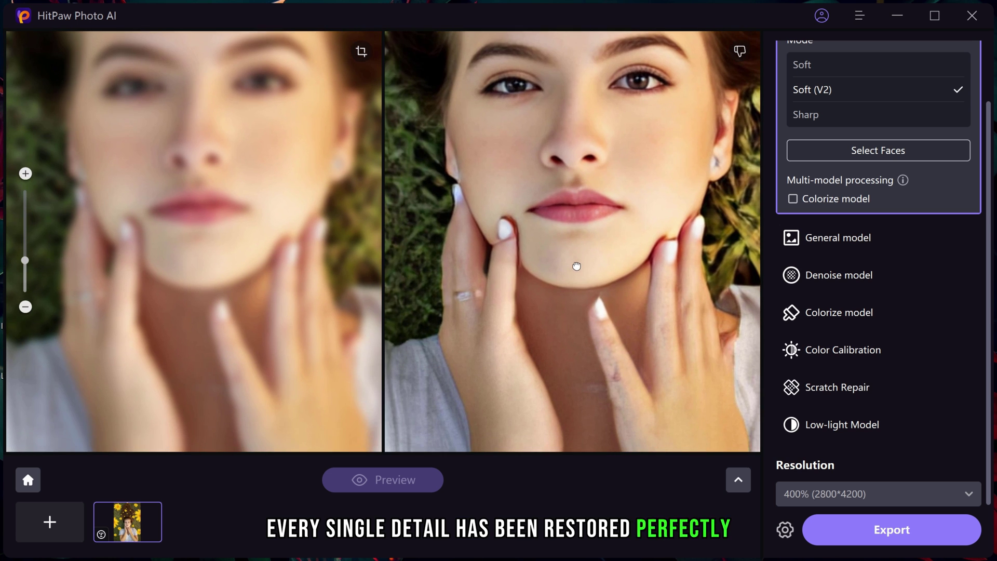
scroll(576, 261, down, 4)
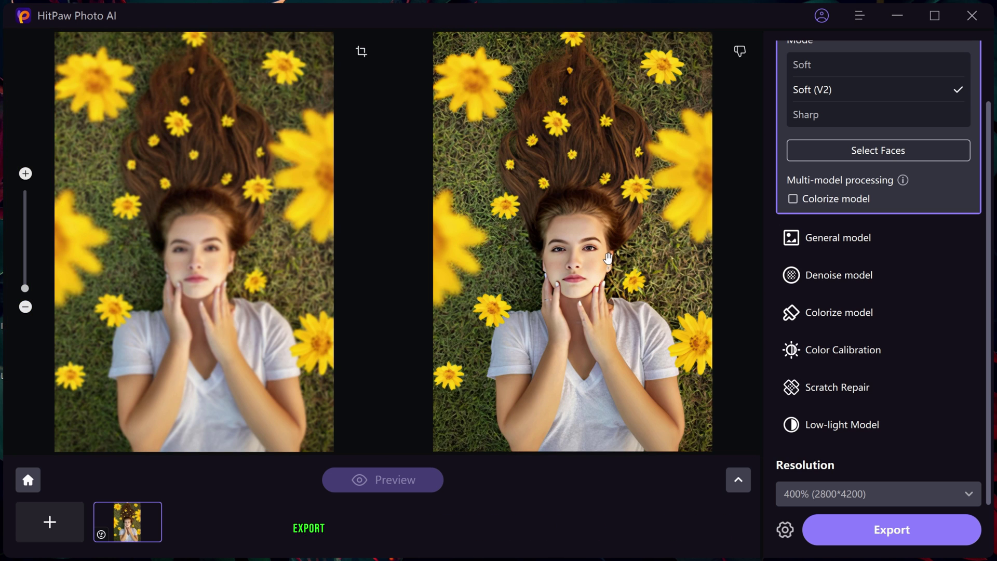
Export the enhanced flower portrait and import the black-and-white life photo 01bw
click(865, 523)
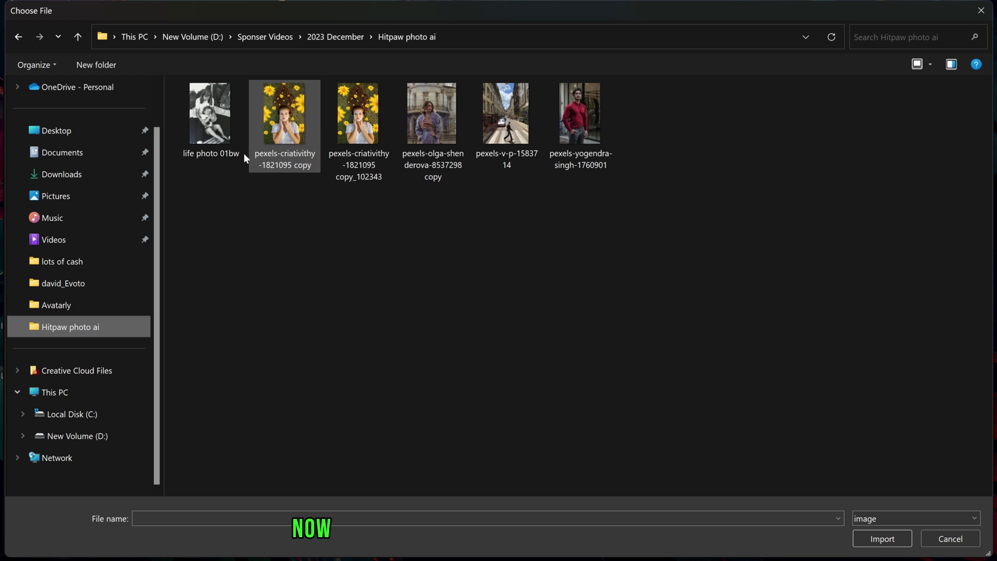
click(222, 129)
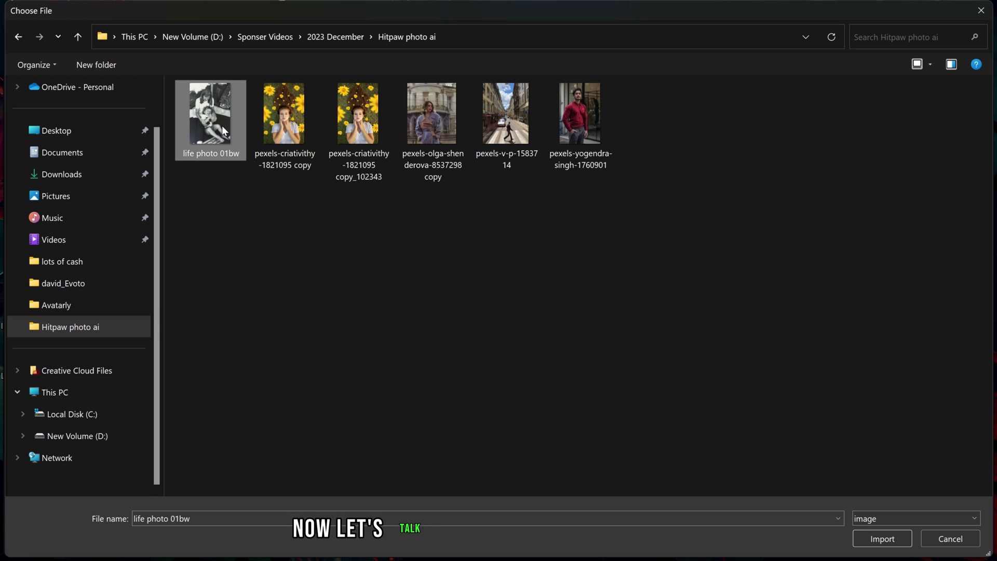
click(883, 539)
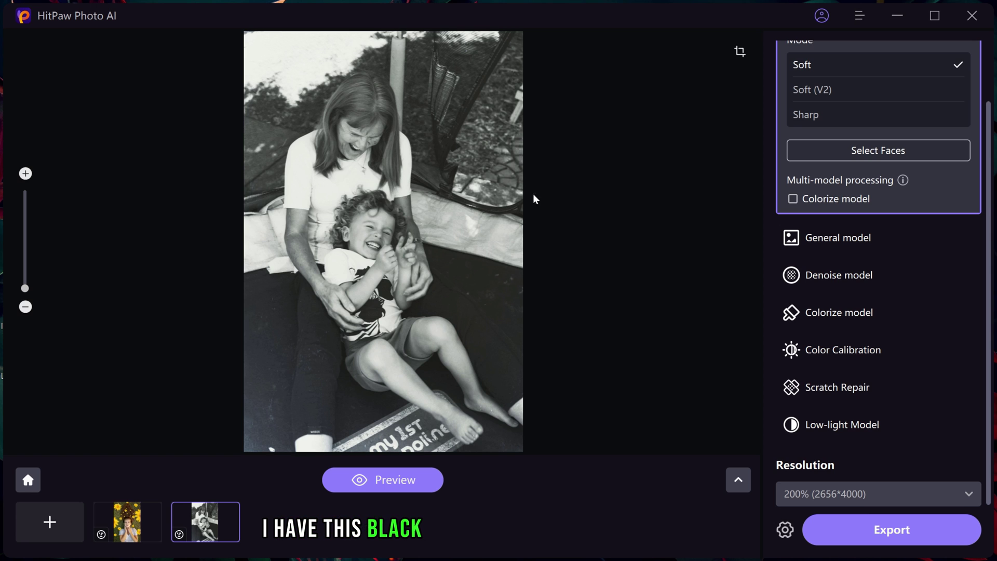
Apply the Colorize model to life photo 01bw and preview it beside the original at 100%
click(825, 312)
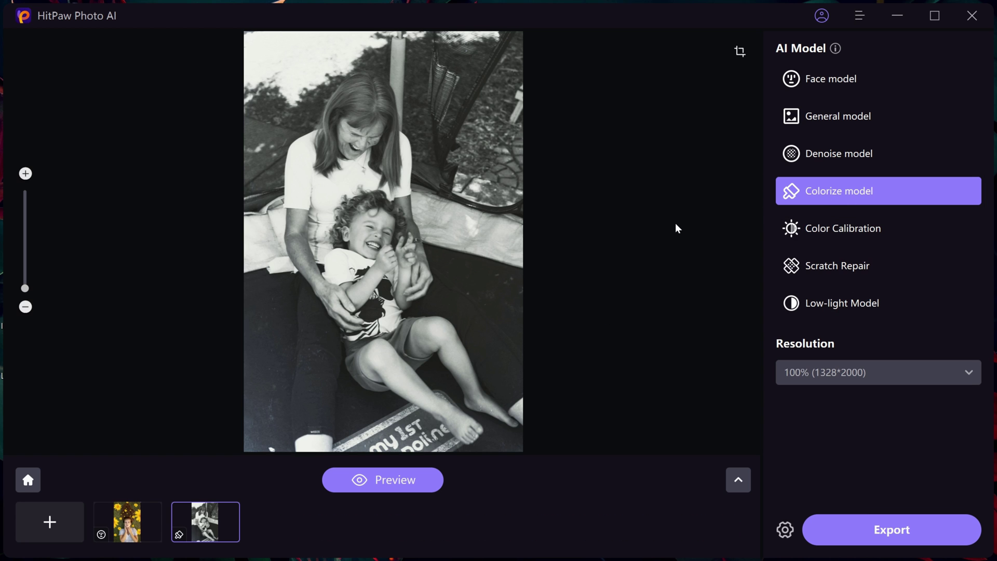
click(396, 481)
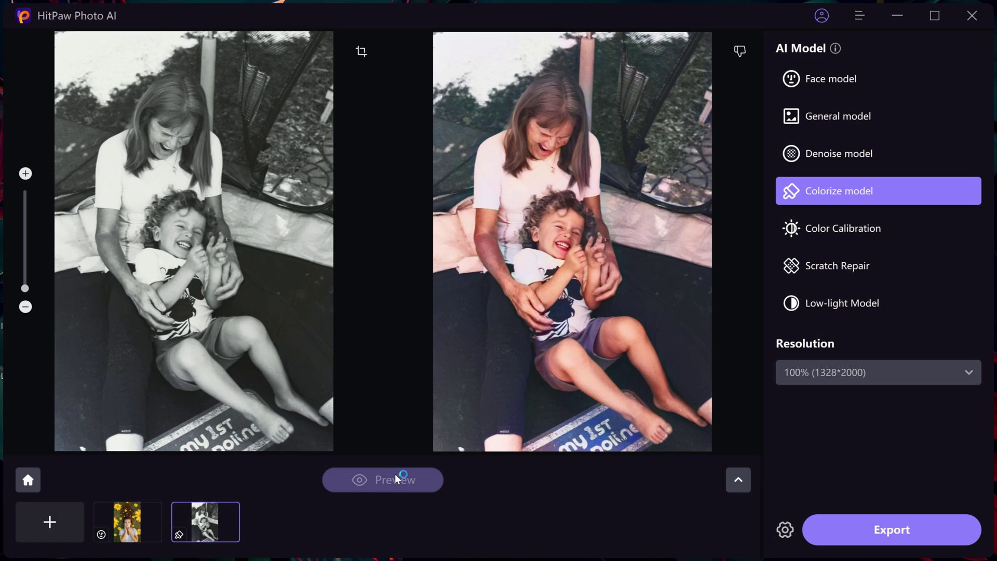
scroll(634, 216, up, 5)
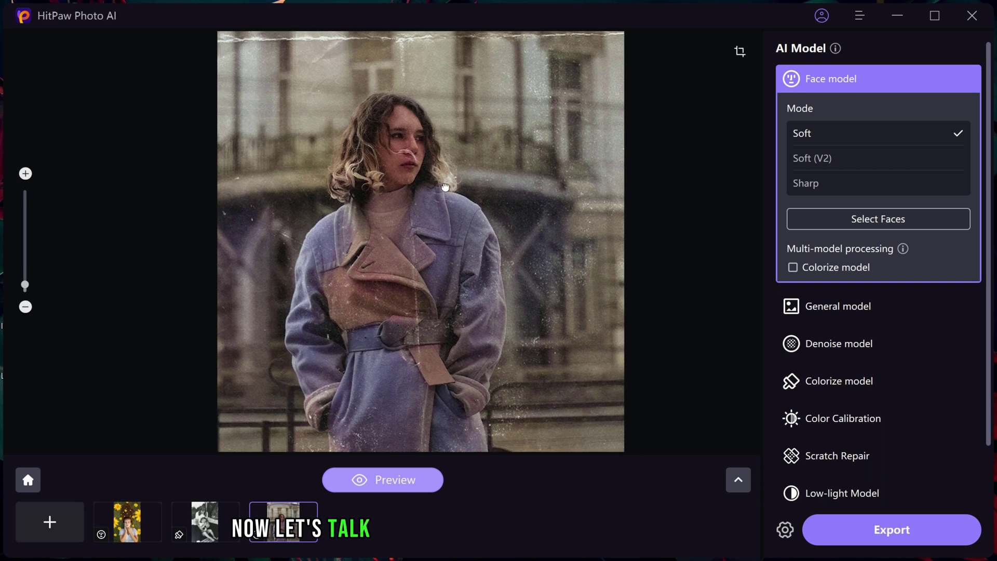
Preview the street portrait with Scratch Repair plus Face model at 200%, comparing against the original
scroll(772, 369, down, 2)
click(831, 389)
click(790, 314)
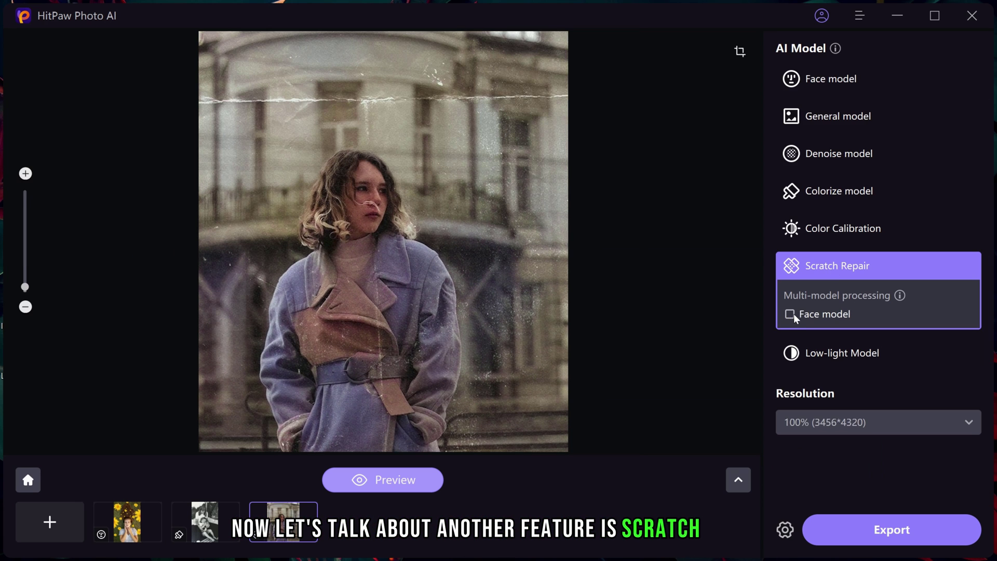
click(382, 480)
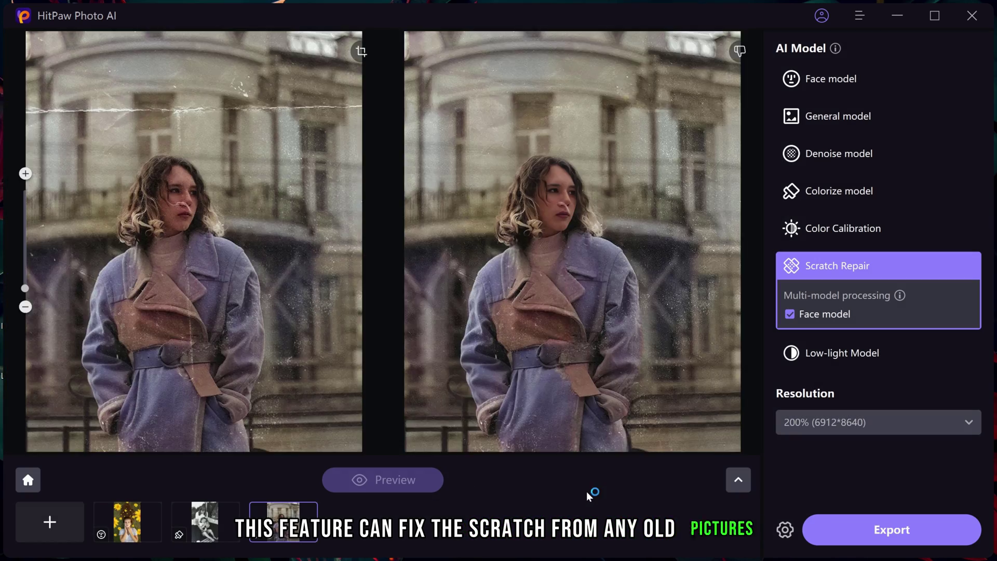
scroll(540, 171, up, 3)
scroll(540, 172, down, 4)
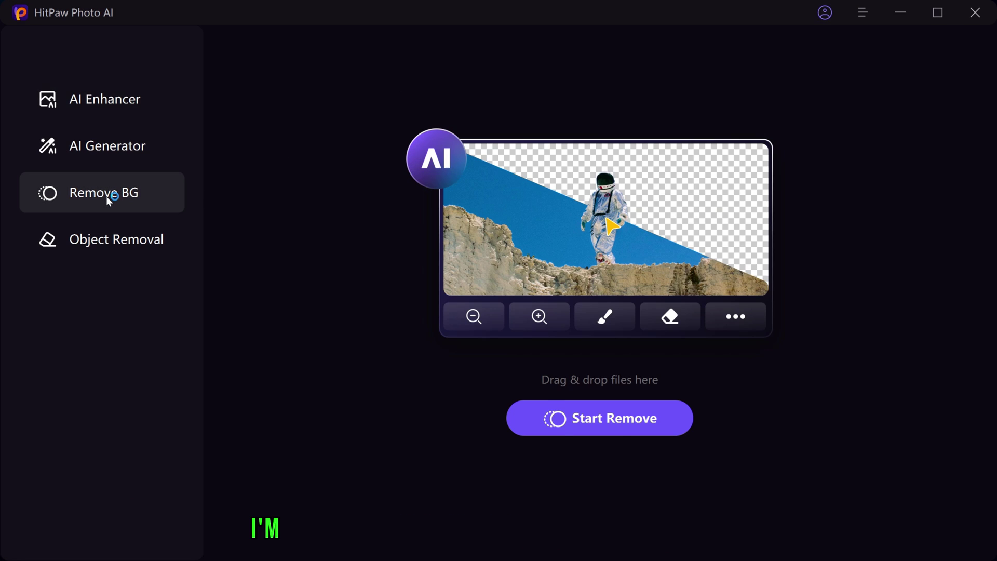
Remove the background from pexels-yogendra-singh-1760901 and zoom in to inspect the man's cutout
click(594, 417)
click(732, 130)
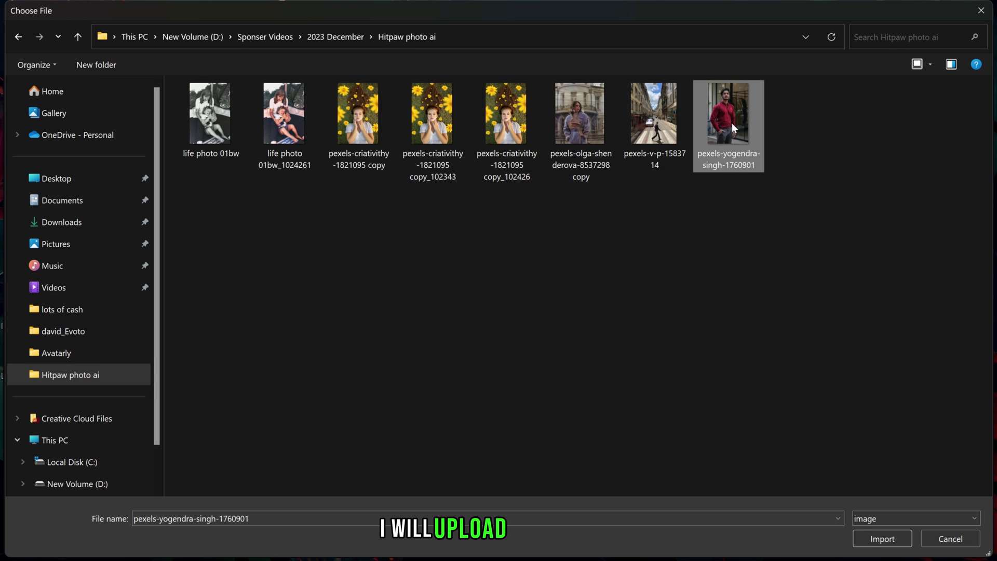
click(871, 543)
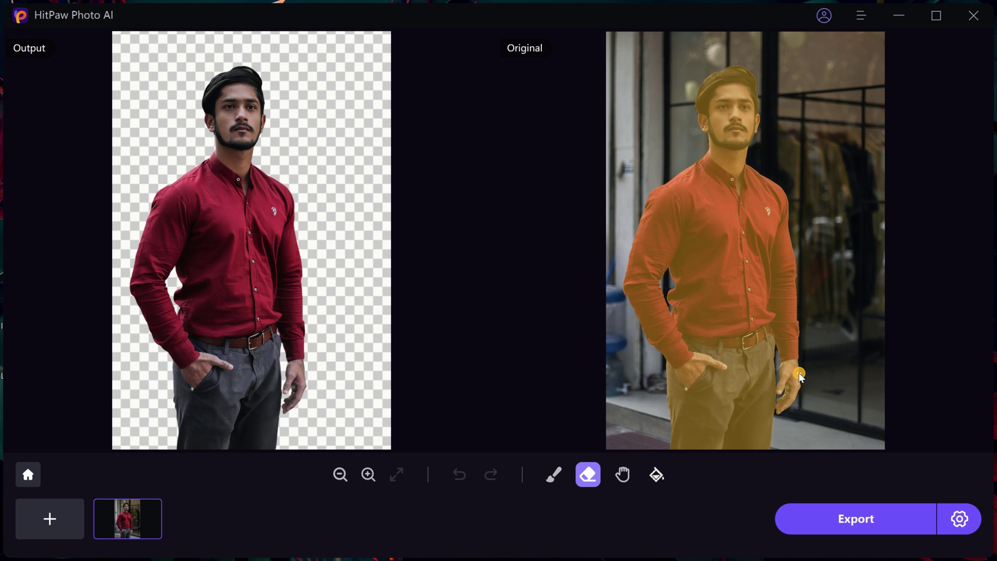
scroll(239, 93, up, 5)
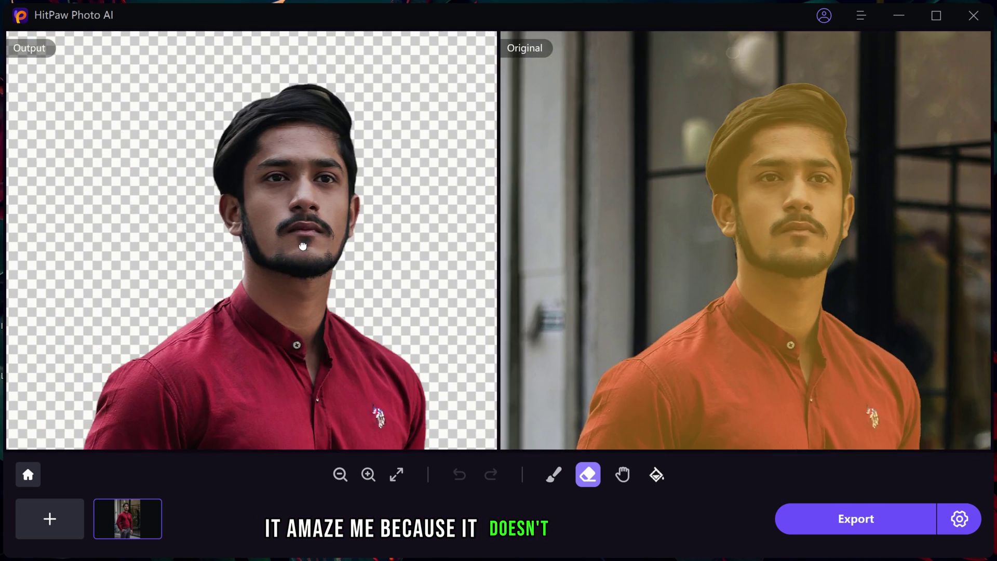
scroll(297, 236, up, 5)
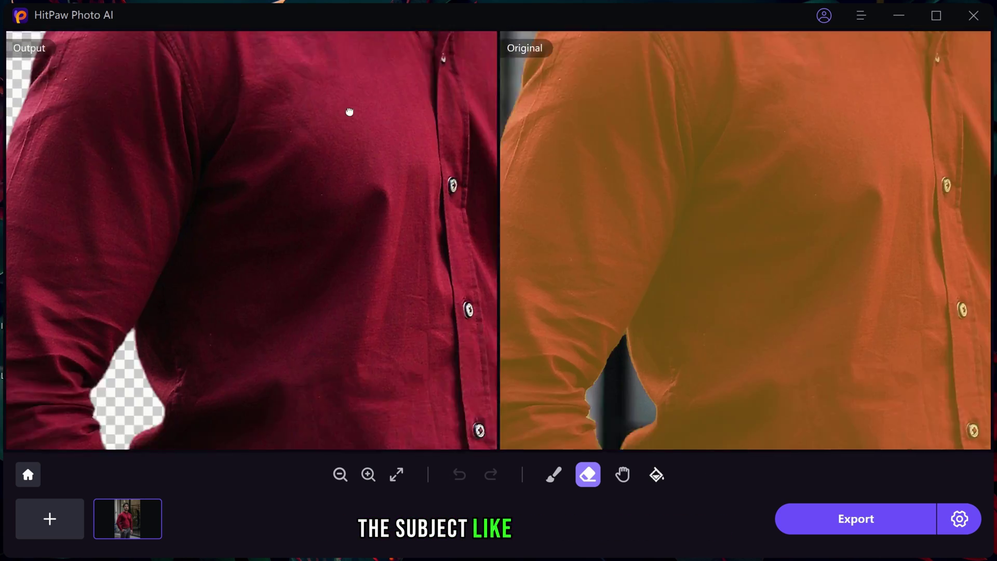
scroll(256, 224, down, 10)
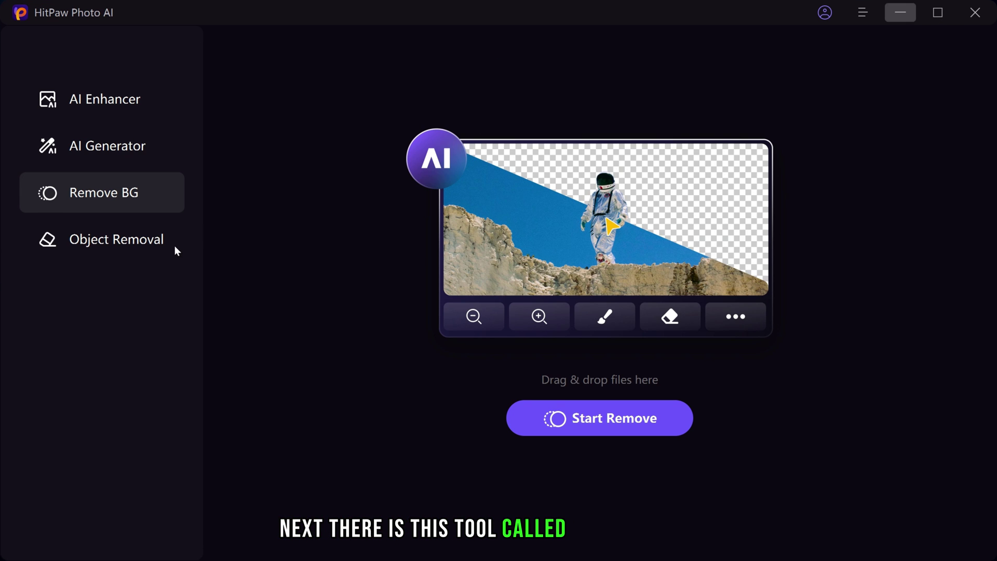
Open the street photo pexels-v-p-1583714.jpg in Object Removal
click(131, 242)
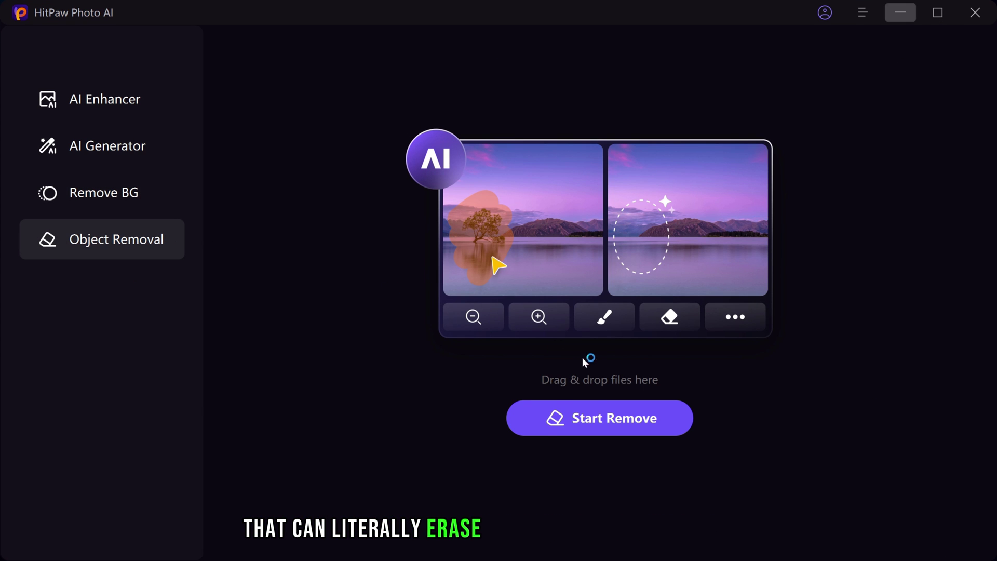
click(597, 418)
click(88, 369)
click(644, 120)
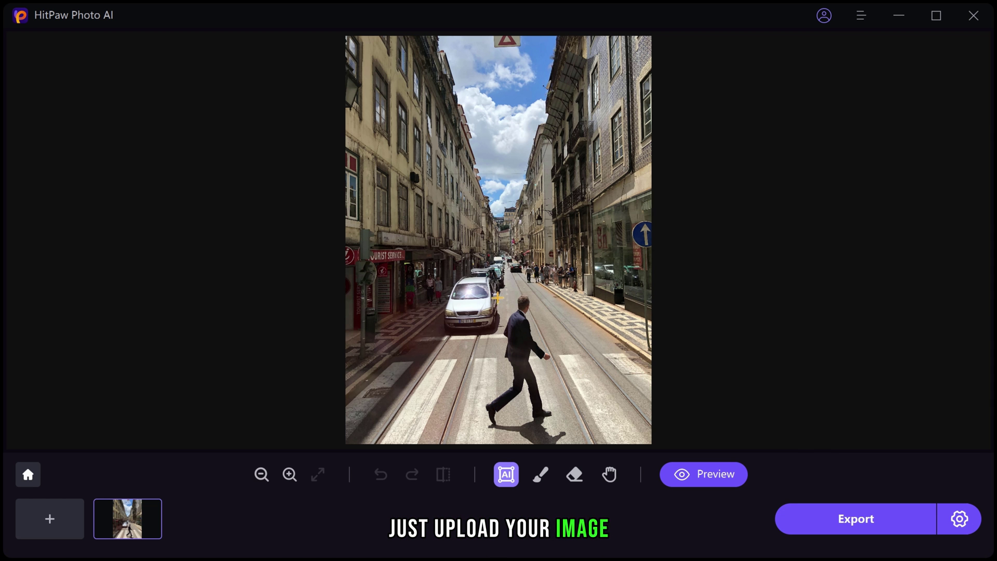
AI-select the walking man and his shadow, erase them, compare with the original, and export
click(501, 296)
drag(530, 417, 574, 449)
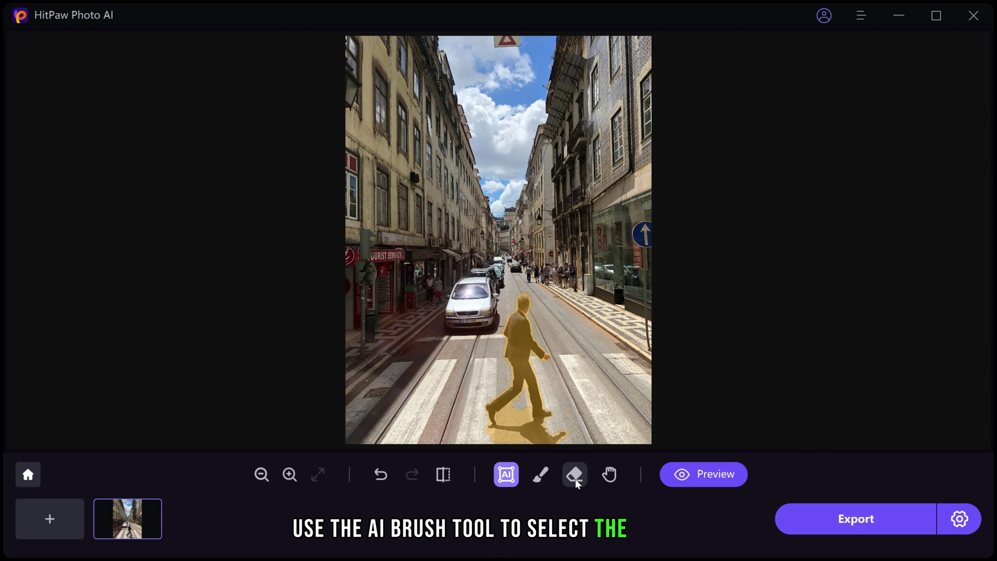
click(574, 474)
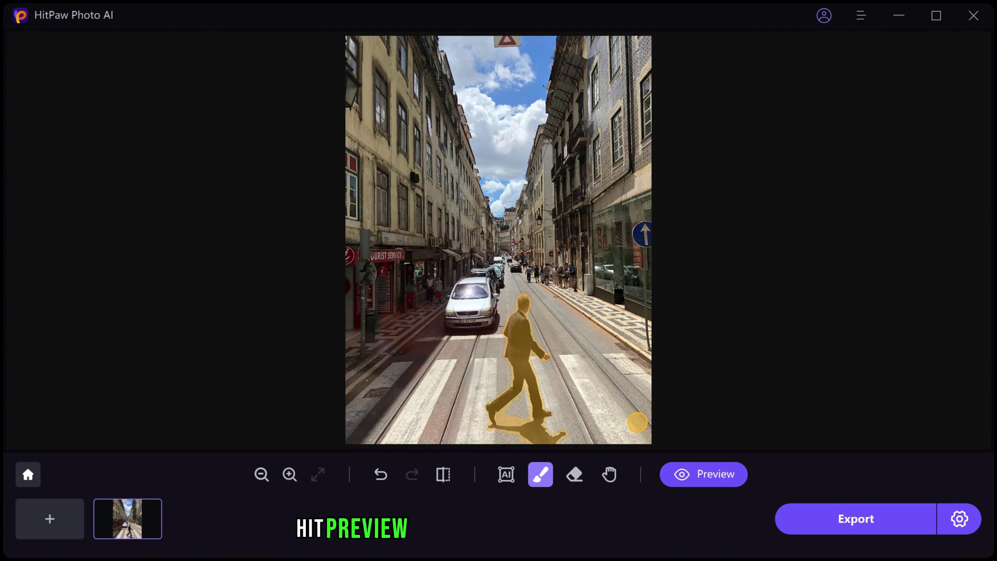
click(689, 474)
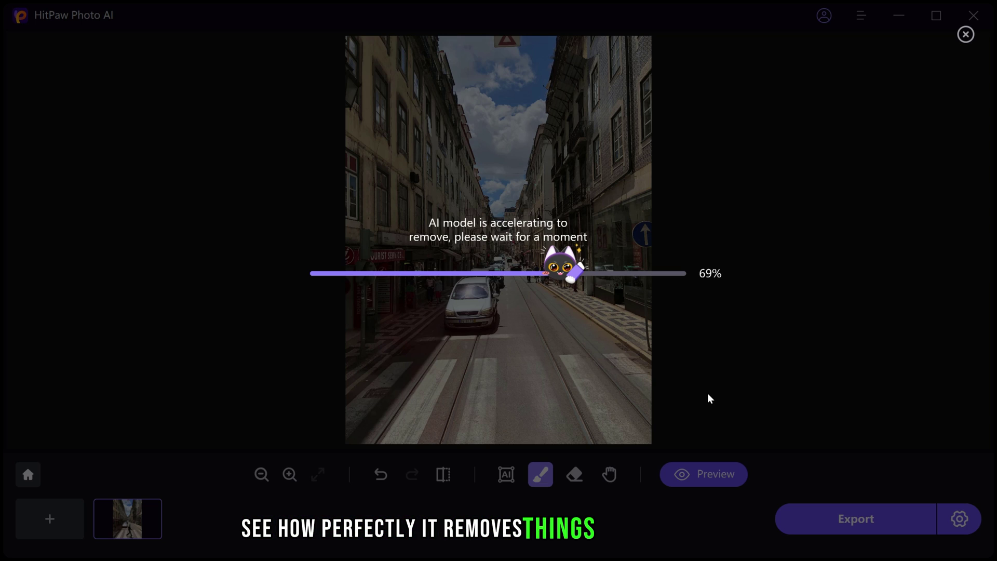
click(443, 475)
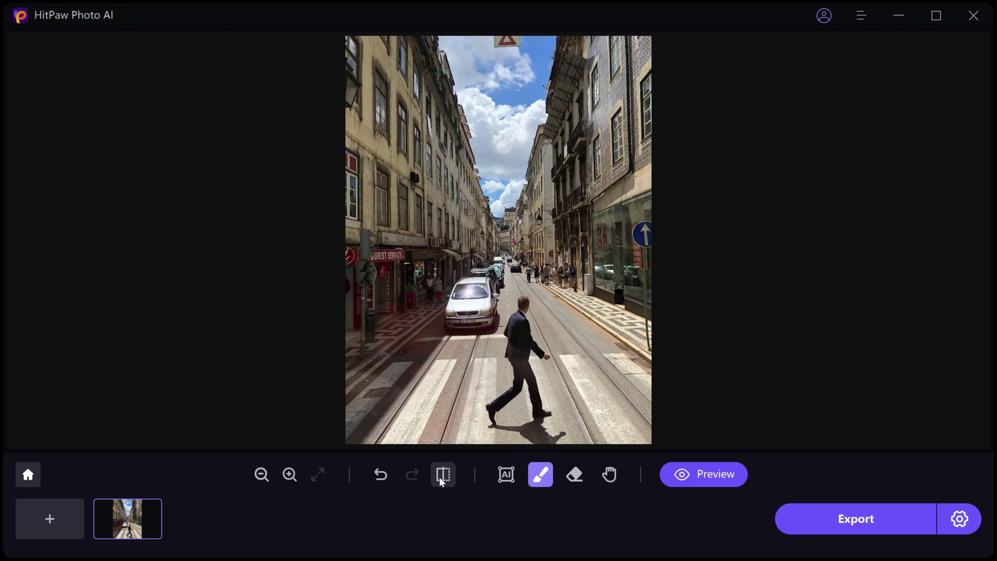
click(834, 518)
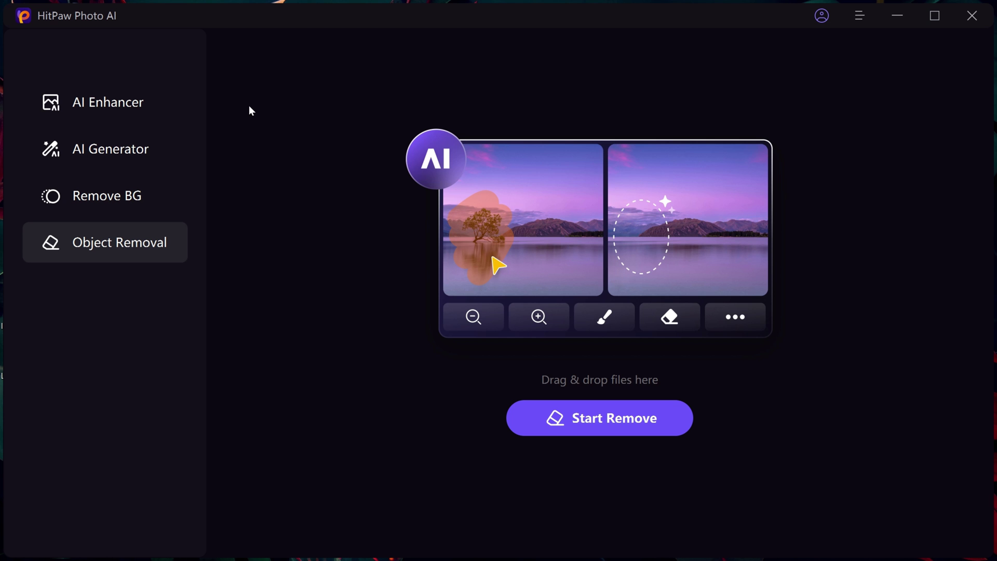
Open the AI Generator workspace and cancel uploading a reference image
click(108, 152)
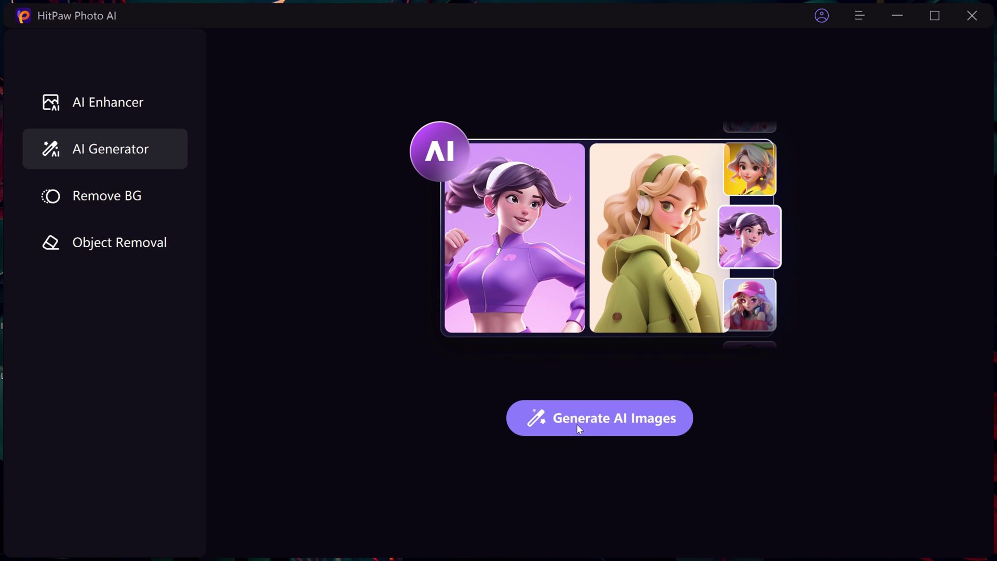
click(590, 424)
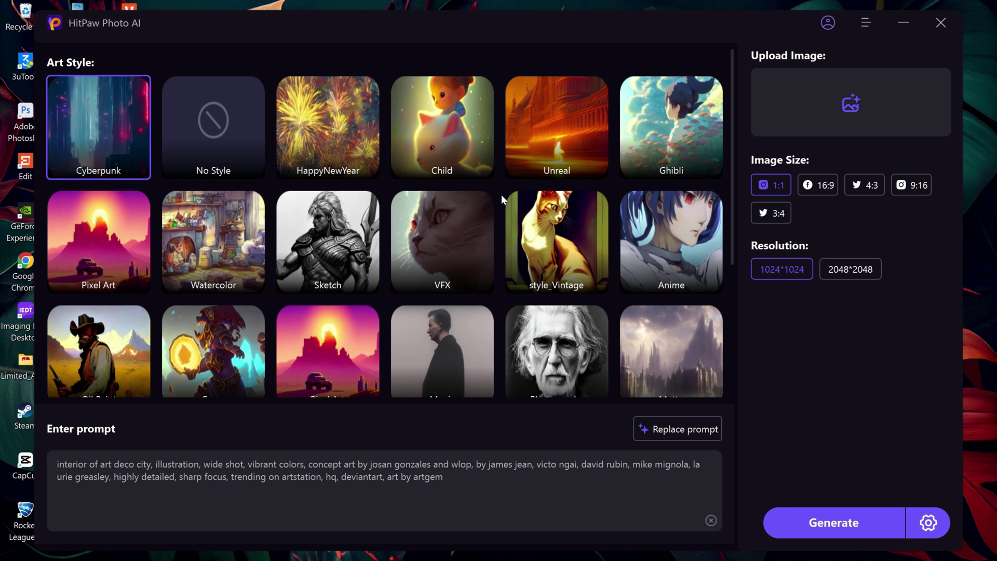
scroll(510, 277, down, 2)
scroll(511, 272, up, 2)
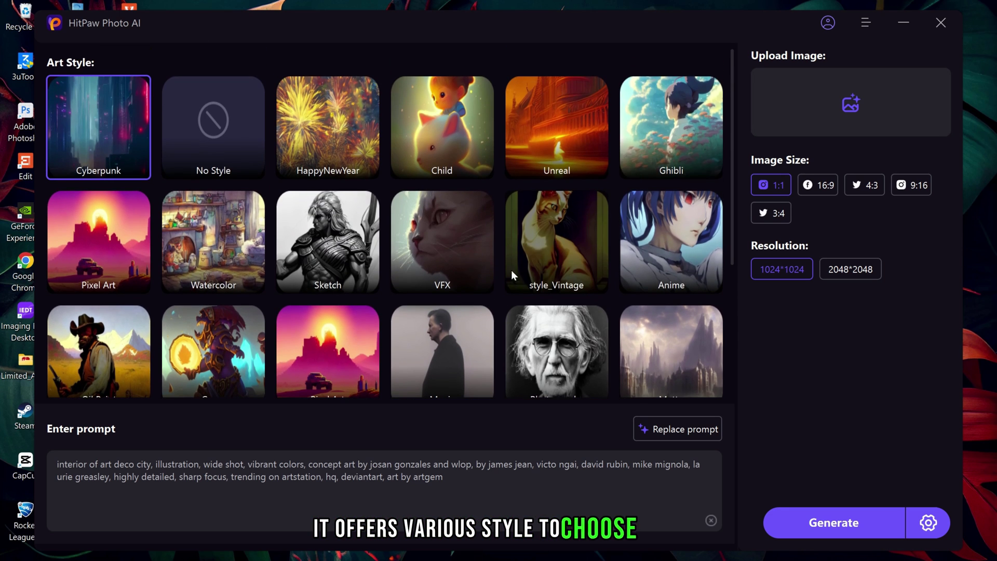
click(850, 103)
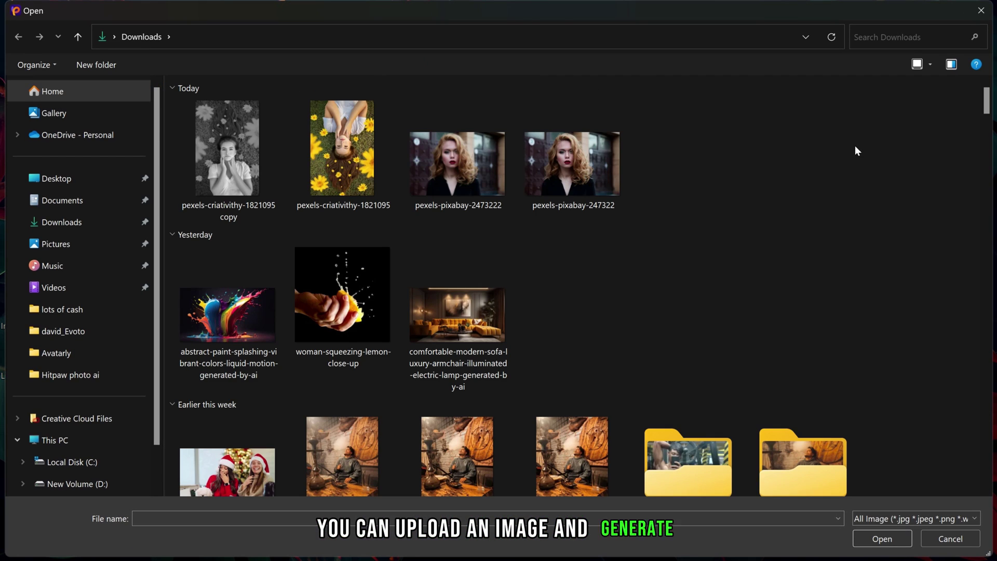
click(961, 539)
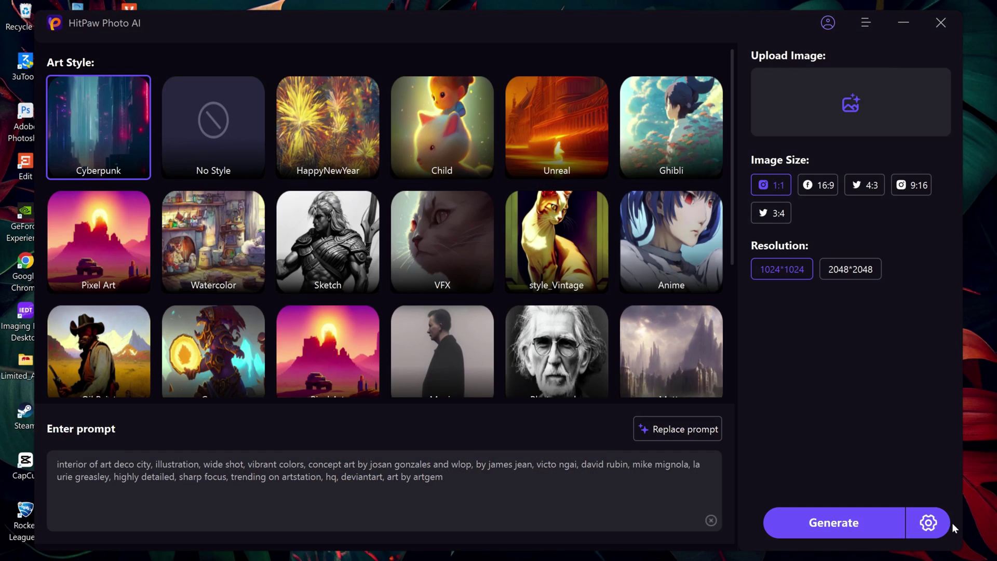
Set image size to 16:9 and resolution to 2560*1536, then select the existing prompt
click(910, 187)
click(821, 187)
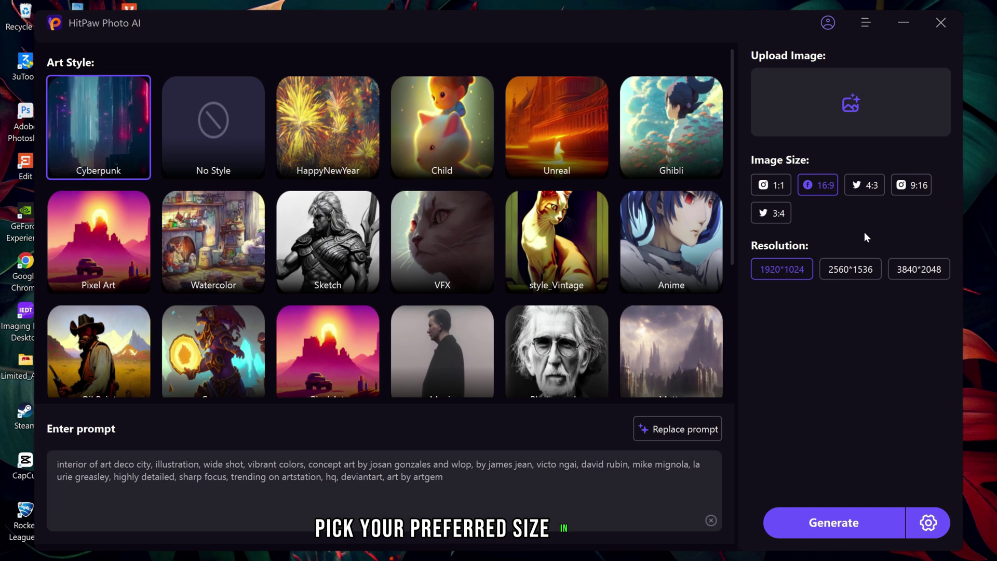
click(868, 270)
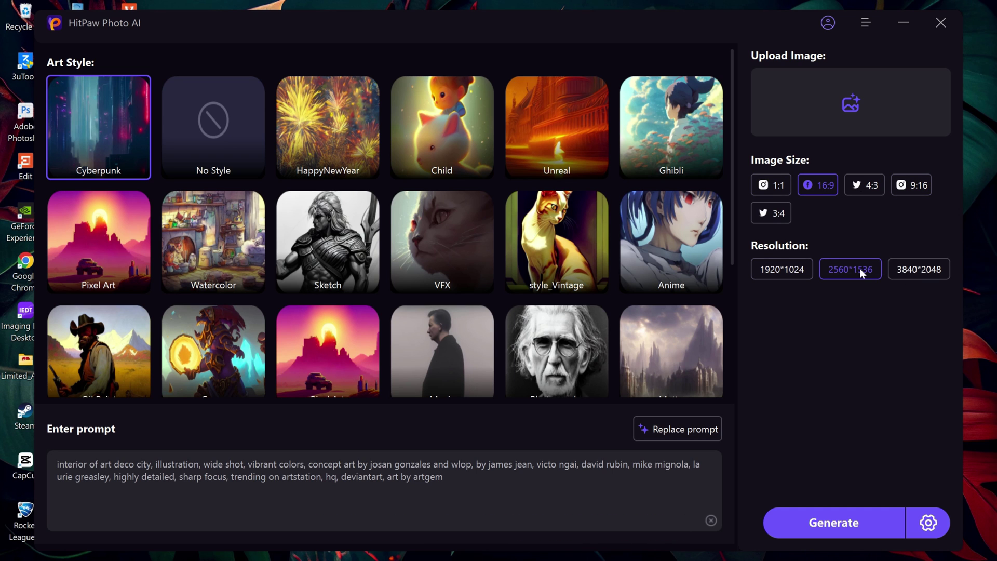
drag(446, 477, 23, 468)
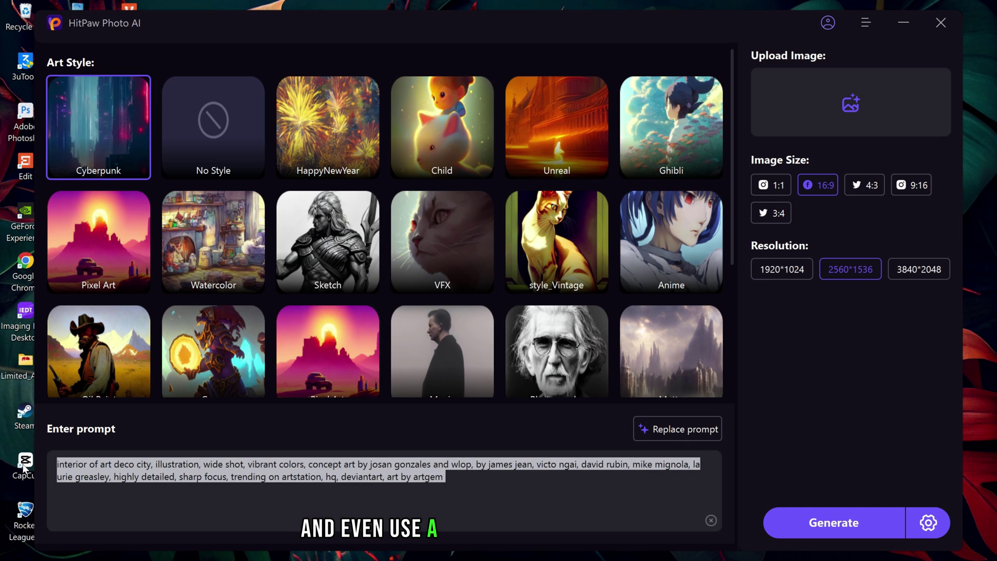
Paste the Grinch and Krampus Christmas prompt, choose No Style, and generate the images
text(nightmare version of the Grinch and Krampus.they are best friends.they drink mulled wine together at a Christmas stand,different disturbing but fascination christmas scene, very high detailed cinematic, dynamic lights, cinematic movie scene photo, glow, shiny, glitter, glimmer,)
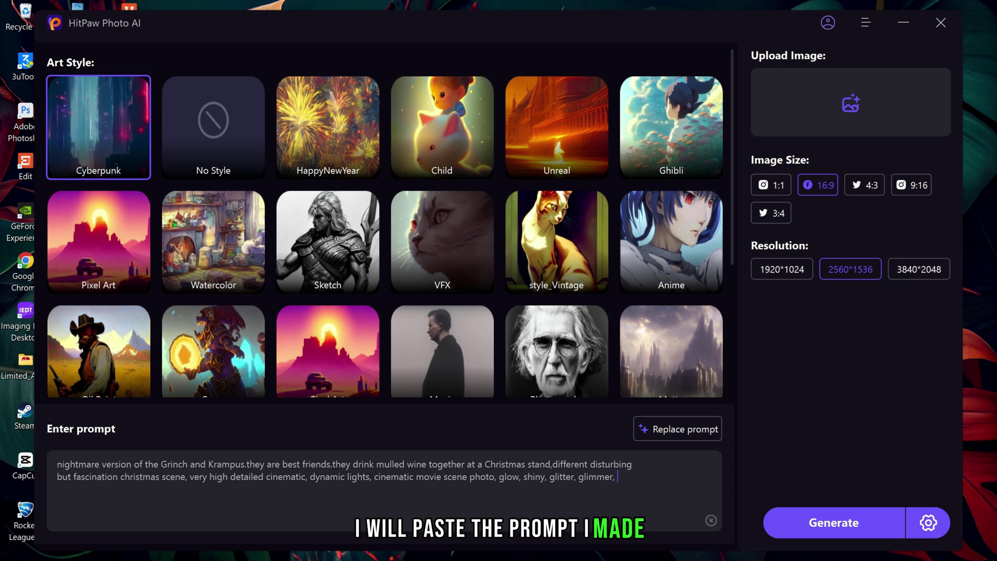
click(241, 155)
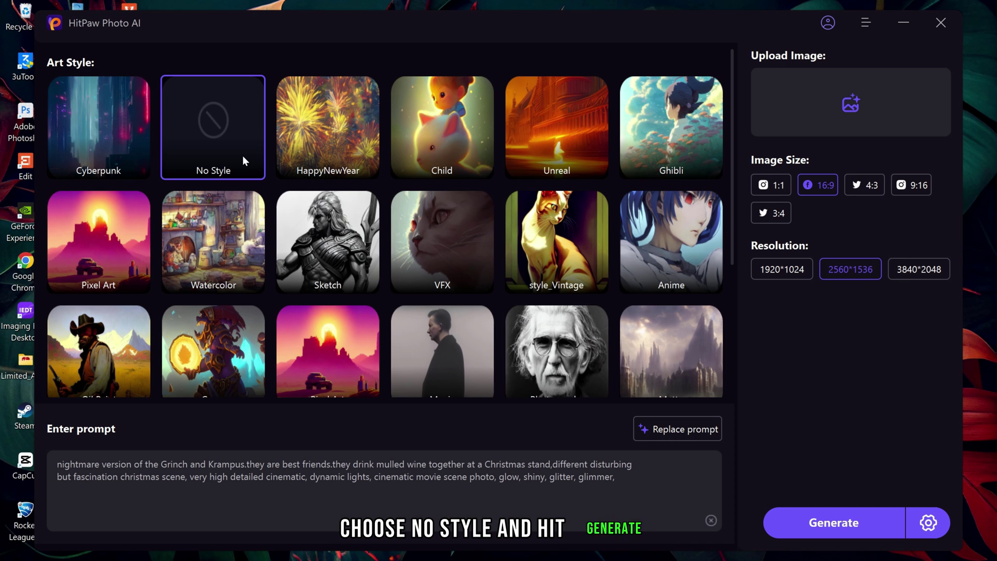
scroll(578, 263, down, 4)
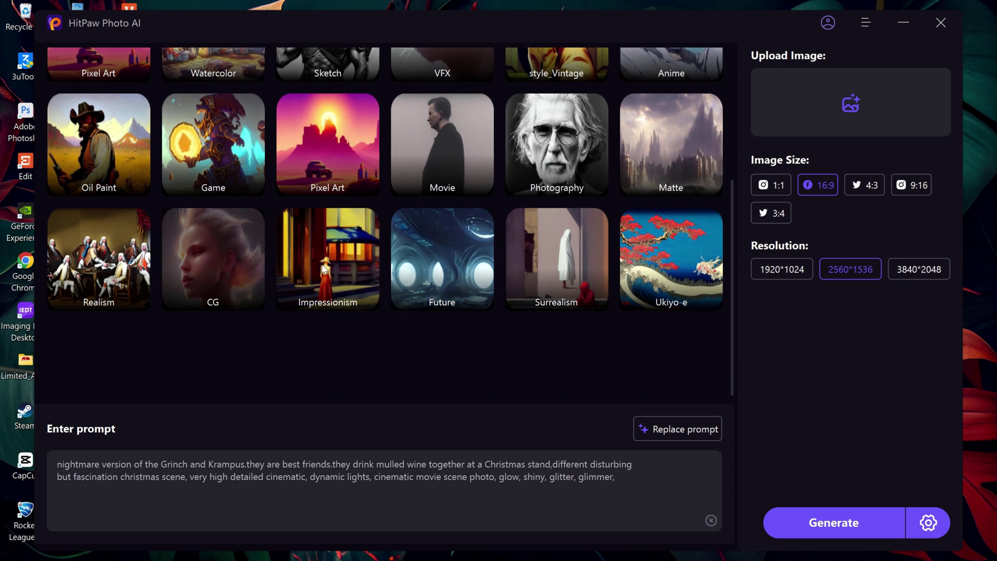
scroll(323, 268, up, 4)
click(842, 525)
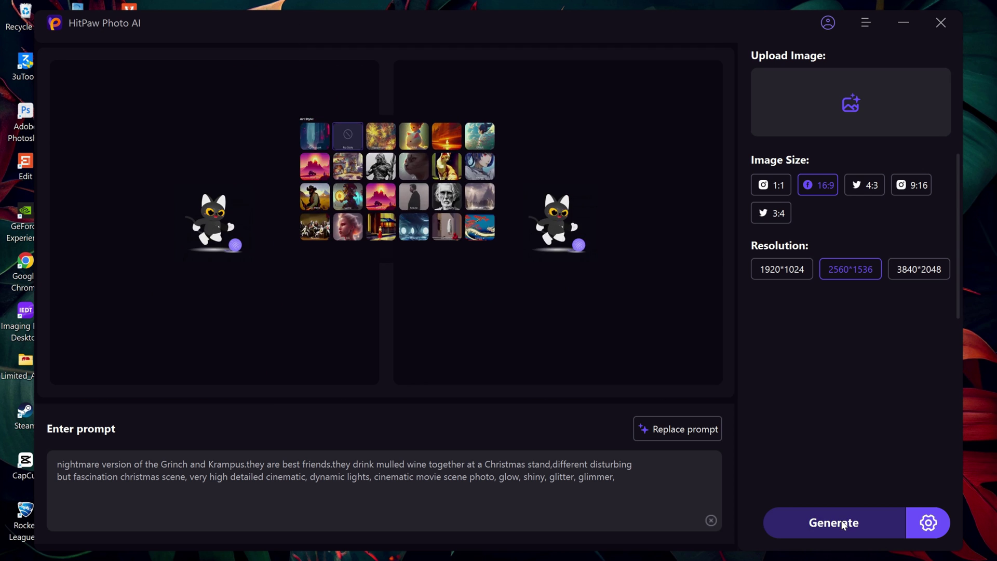